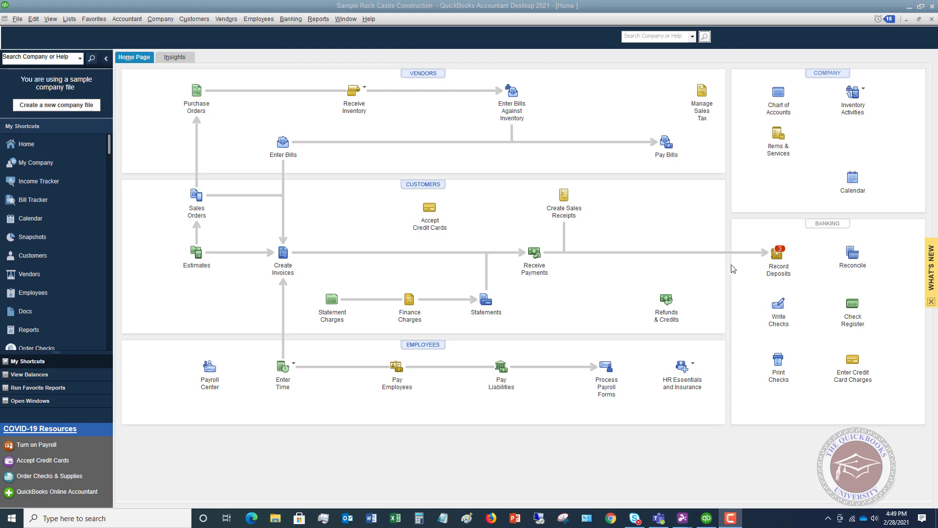
# Open the register for the 10100 Checking account and look through its recent December 2023 transactions.
pyautogui.click(853, 313)
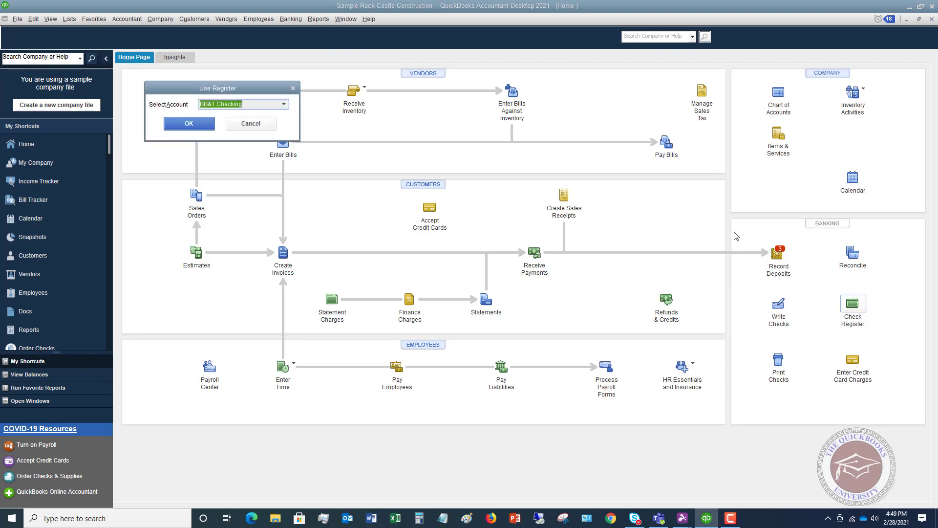
pyautogui.click(284, 104)
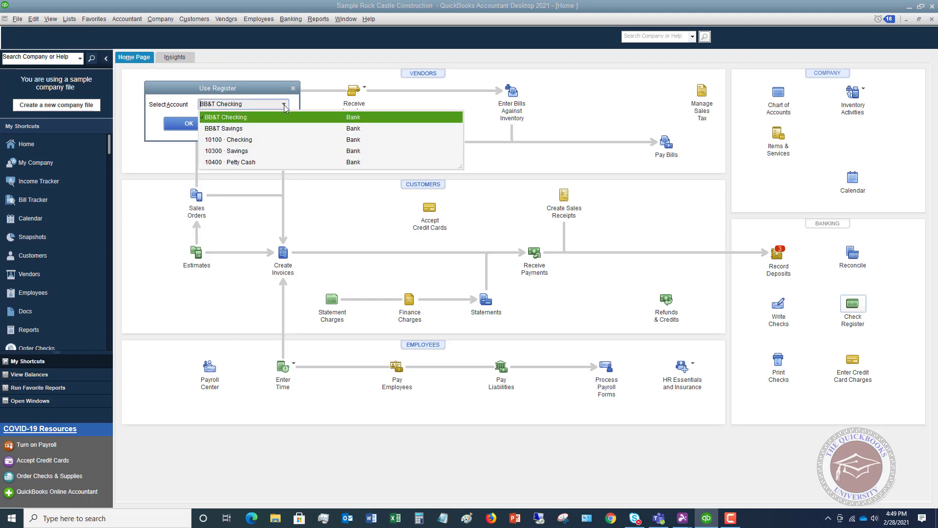
pyautogui.click(239, 140)
pyautogui.click(189, 124)
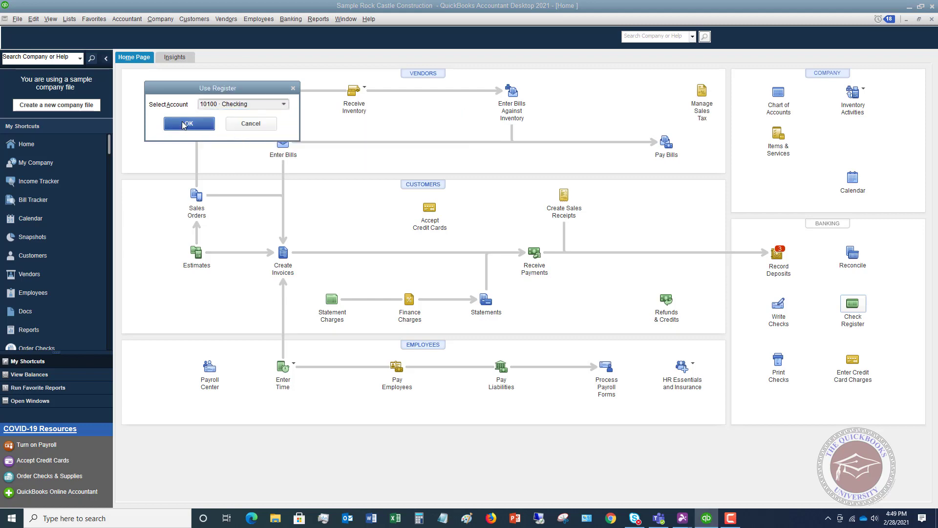
pyautogui.scroll(5, 738, 251)
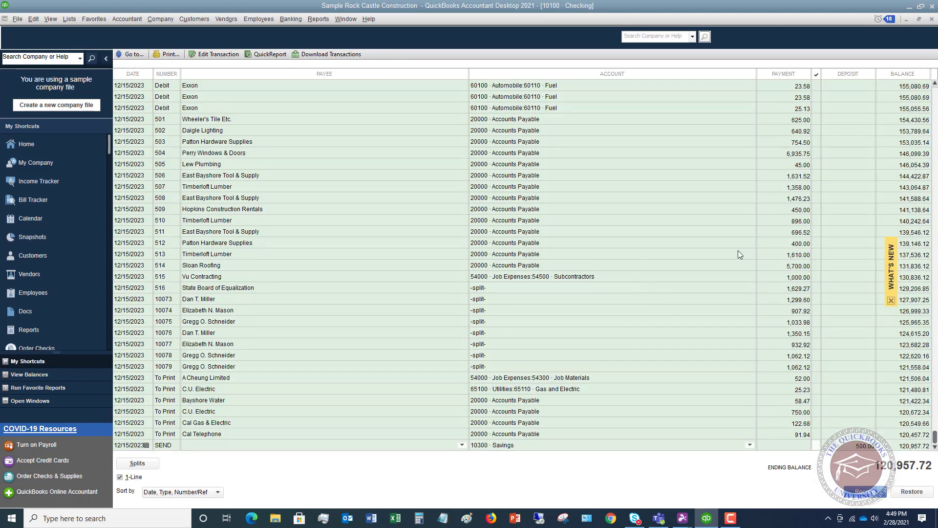
pyautogui.scroll(-15, 737, 250)
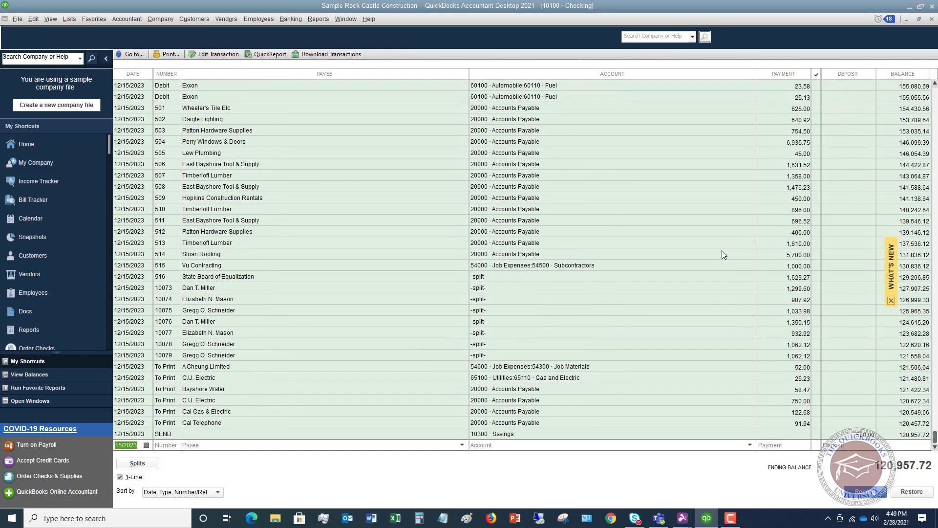
pyautogui.scroll(4, 722, 254)
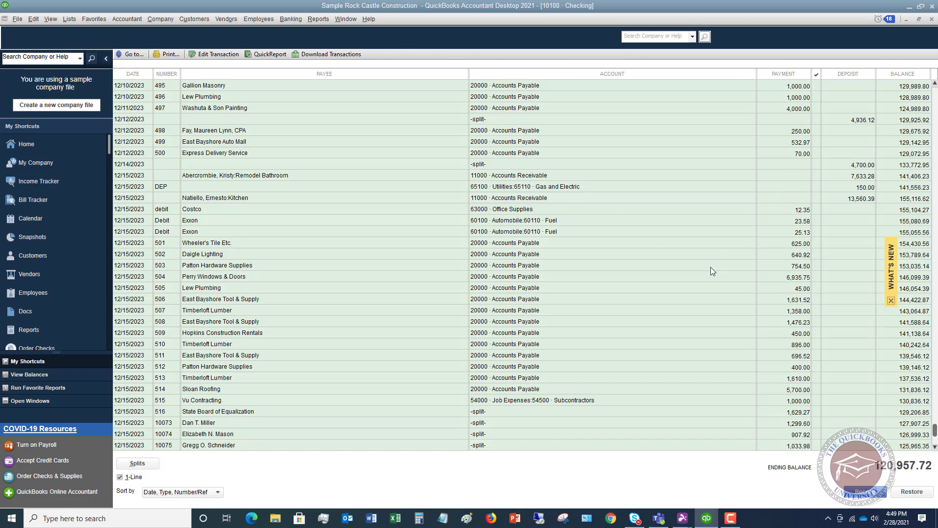
pyautogui.scroll(-4, 389, 201)
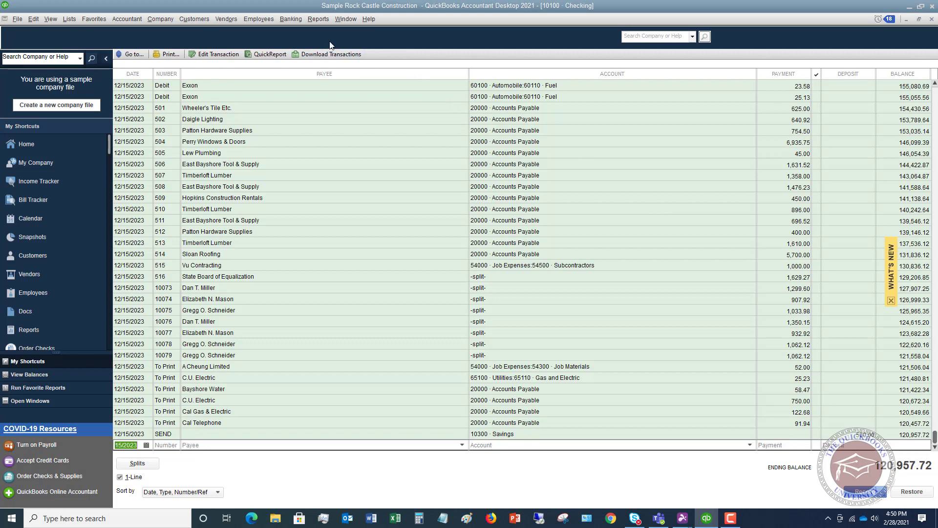
# Start a reconciliation of the 10100 Checking account with an ending balance of 5,000.
pyautogui.click(292, 19)
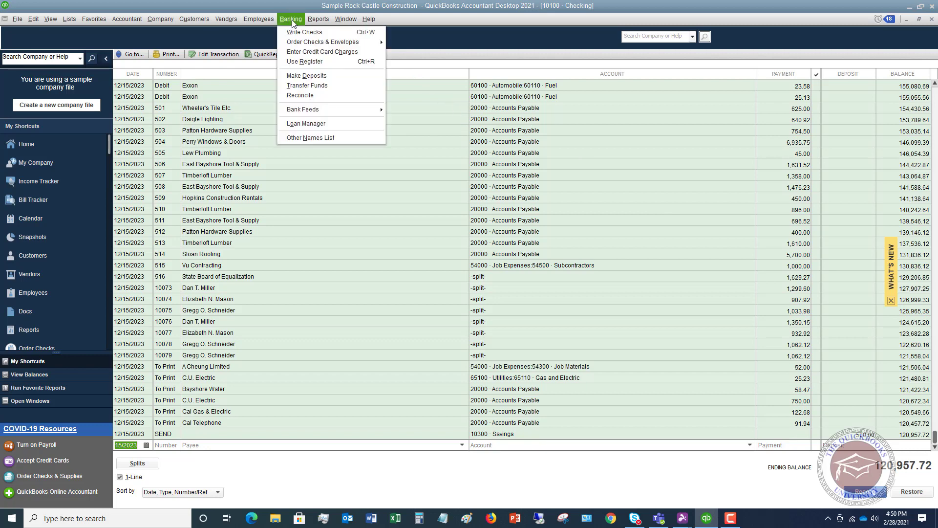
pyautogui.click(310, 95)
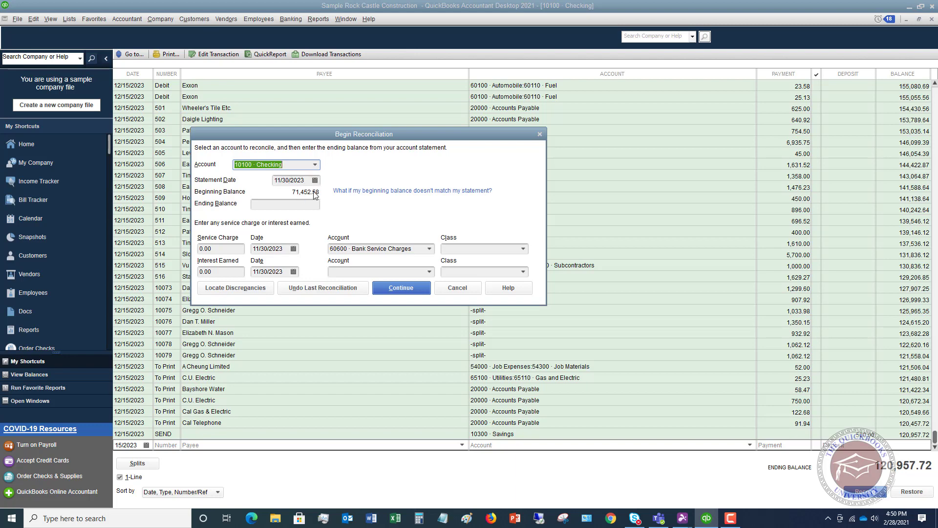
pyautogui.click(293, 204)
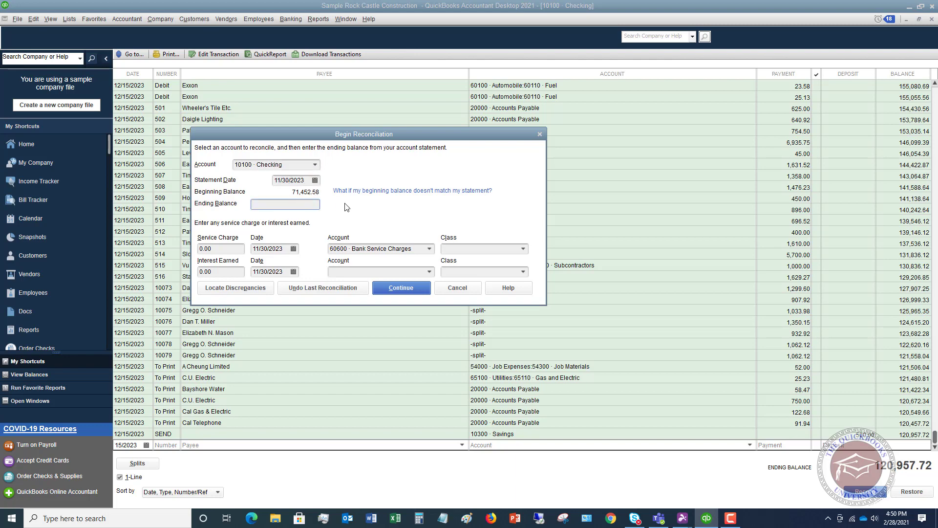
pyautogui.write('5000')
pyautogui.click(393, 290)
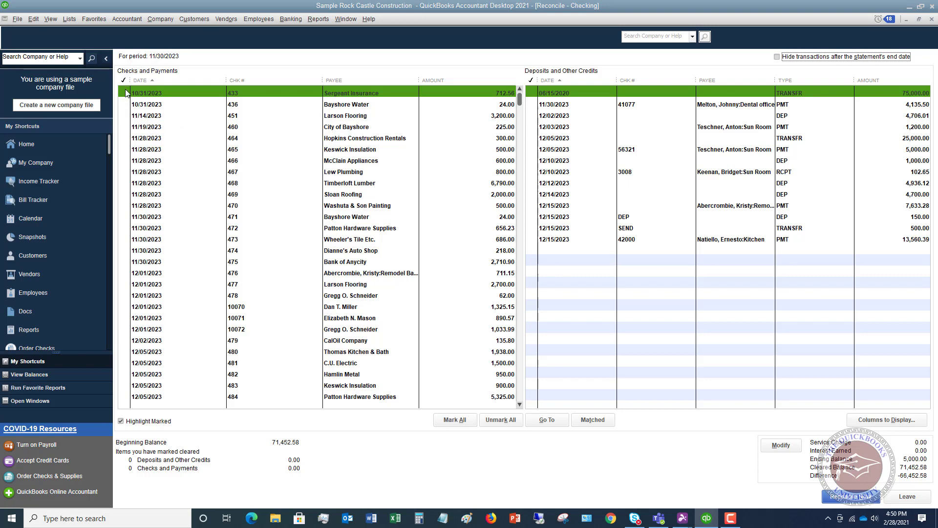
# Mark the first three deposits and first two payments as cleared, and leave the reconciliation for the home page.
pyautogui.click(535, 105)
pyautogui.click(532, 93)
pyautogui.click(533, 116)
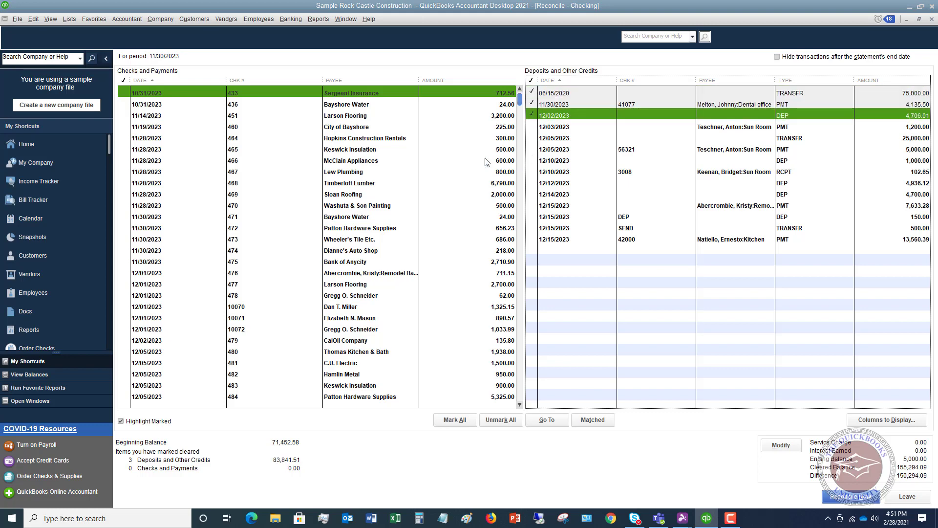
pyautogui.click(124, 93)
pyautogui.click(124, 104)
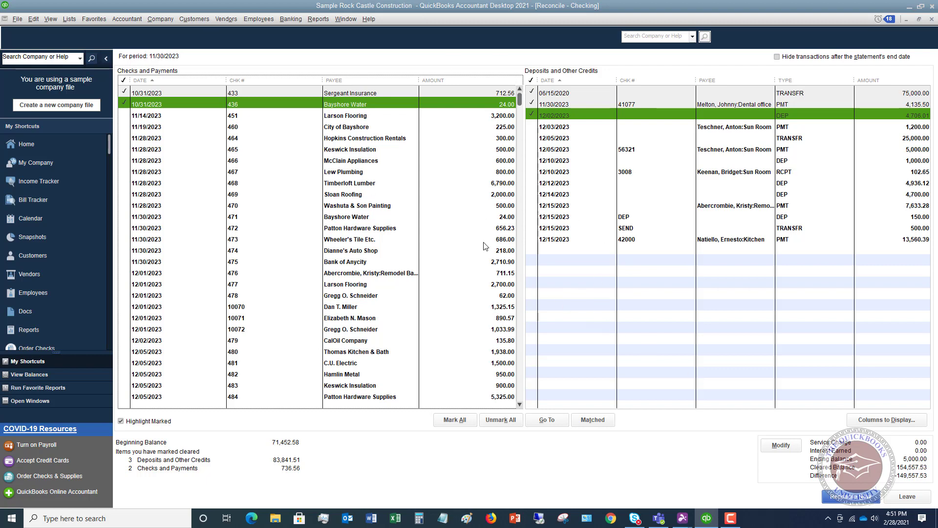
pyautogui.click(909, 495)
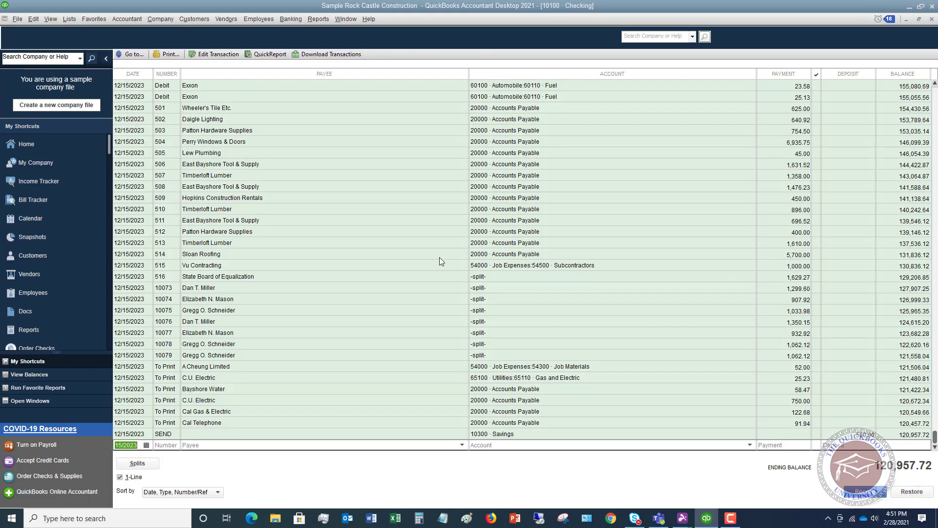
pyautogui.click(31, 145)
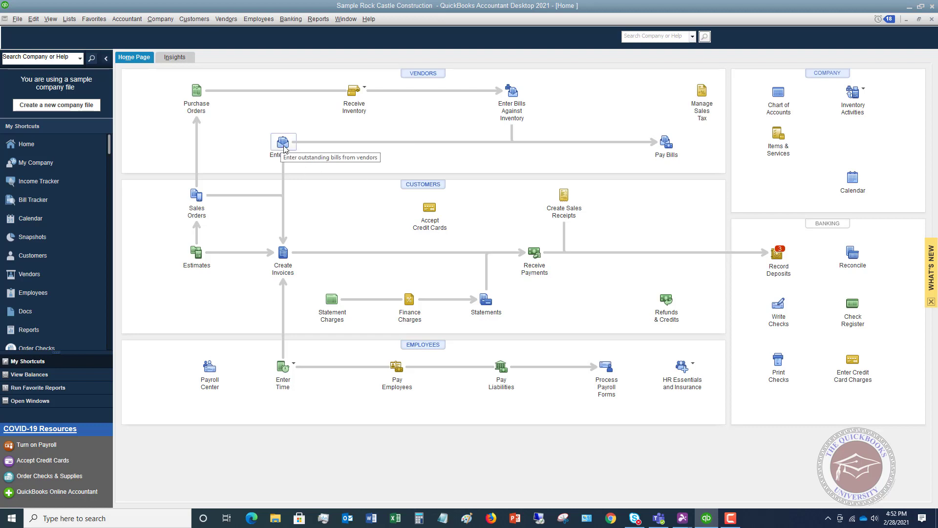
# Enter a new bill from City of Bayshore with reference number 56478 and an amount due of 150.00.
pyautogui.click(227, 18)
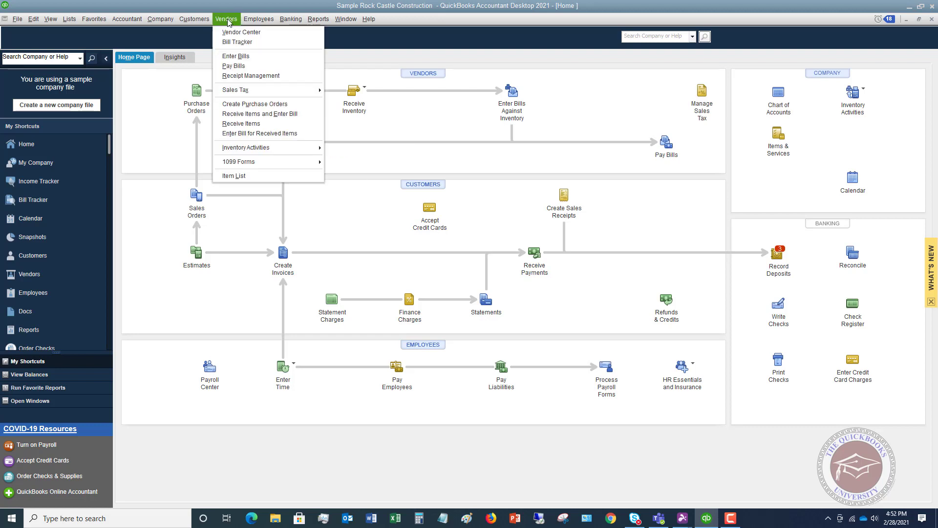
pyautogui.click(236, 55)
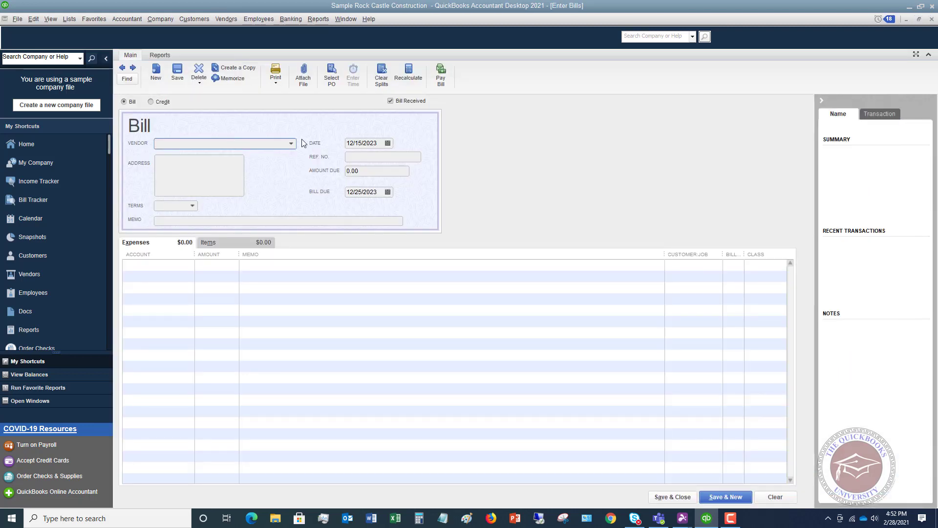
pyautogui.click(291, 144)
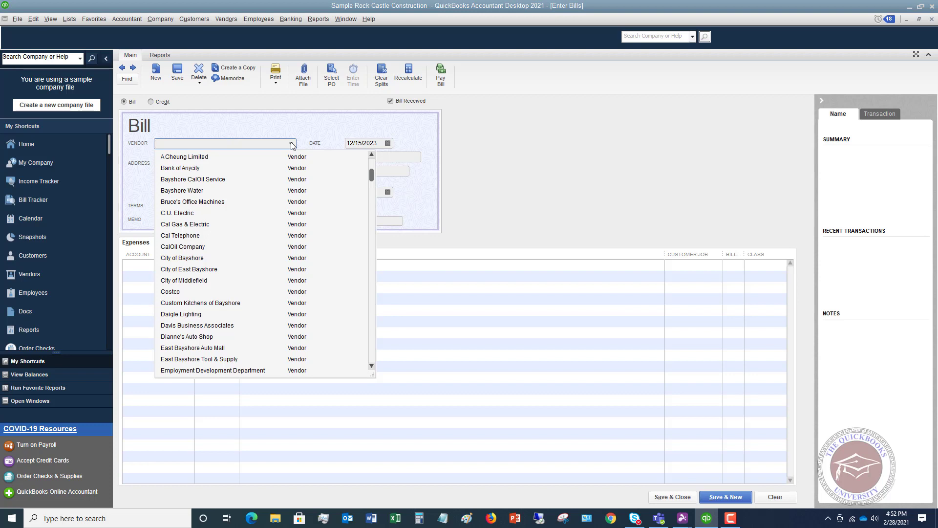
pyautogui.click(181, 260)
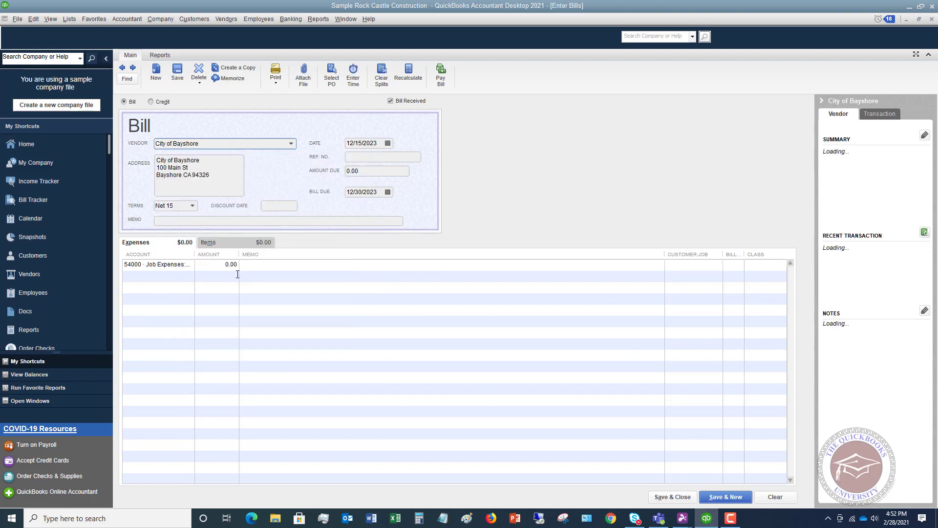
pyautogui.click(364, 157)
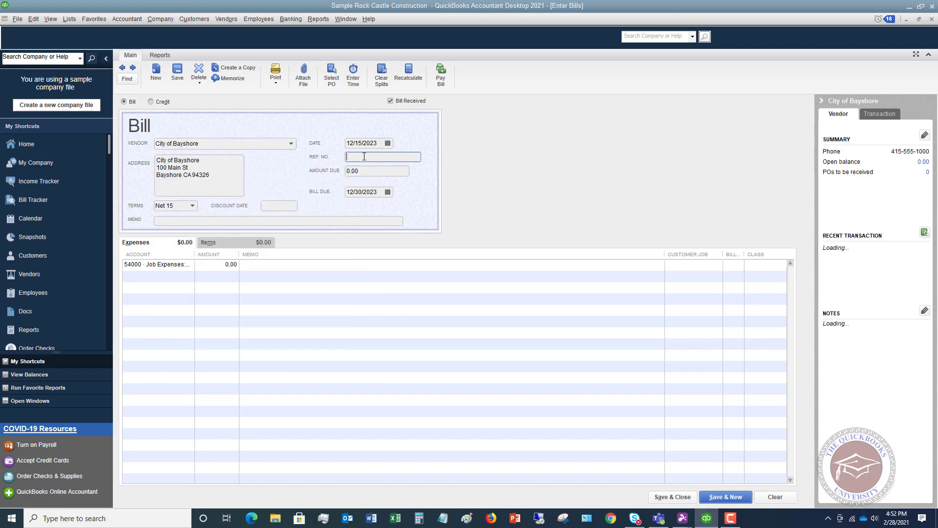
pyautogui.write('56478')
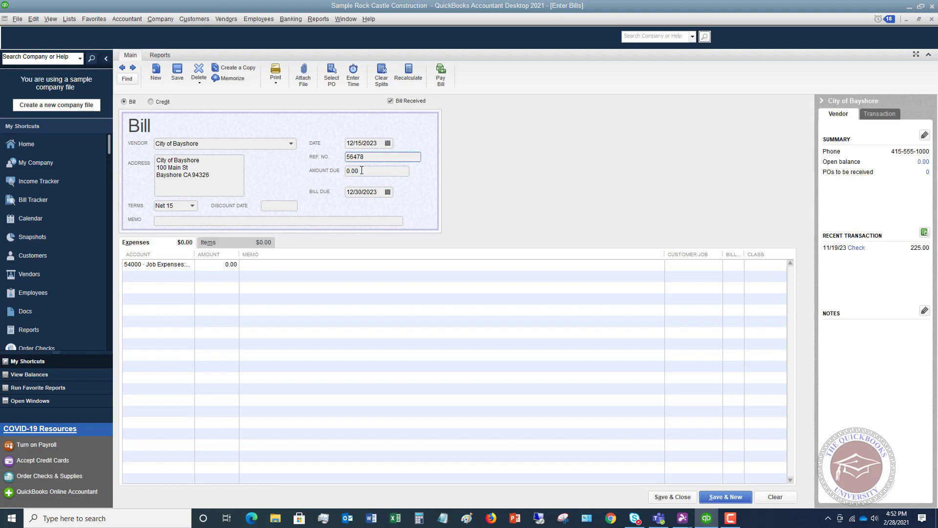
pyautogui.press('Tab')
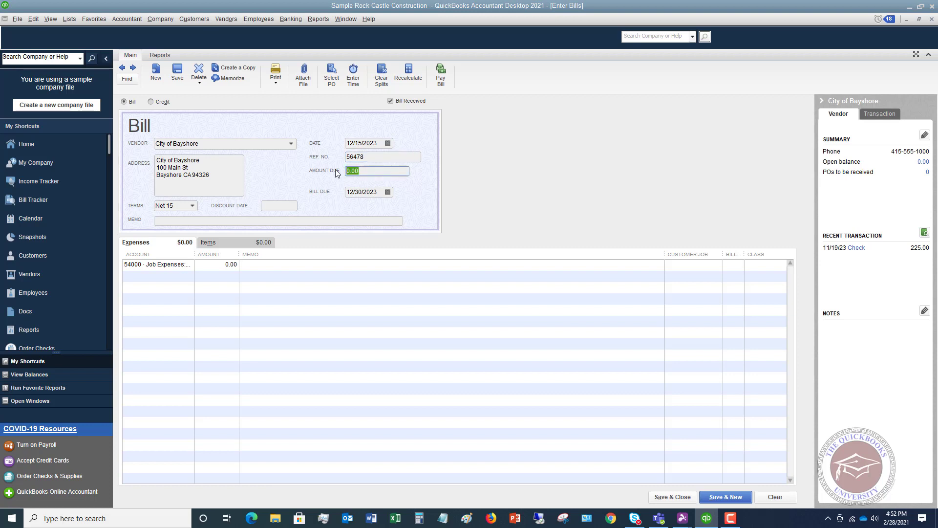
pyautogui.write('150.00')
# Set the bill's due date to 01/17/2024, then save and close the bill.
pyautogui.click(388, 192)
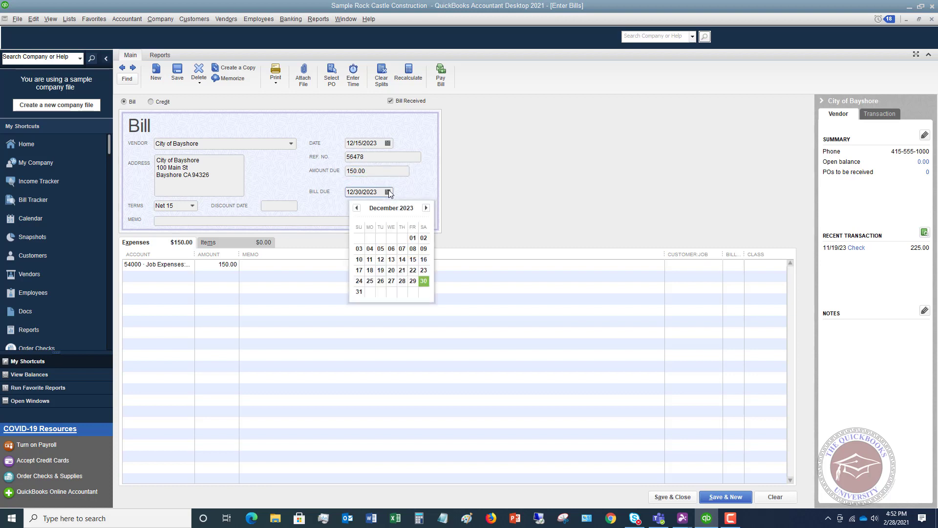
pyautogui.click(426, 208)
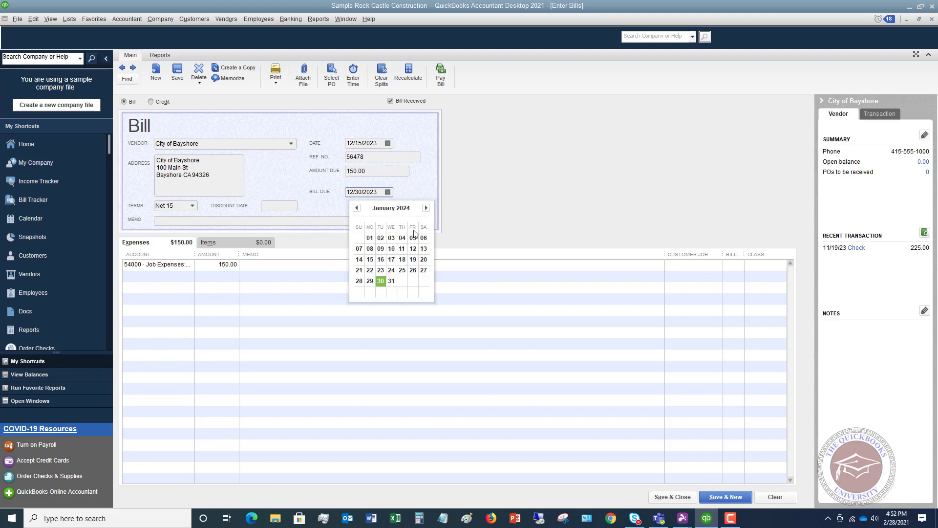
pyautogui.click(391, 260)
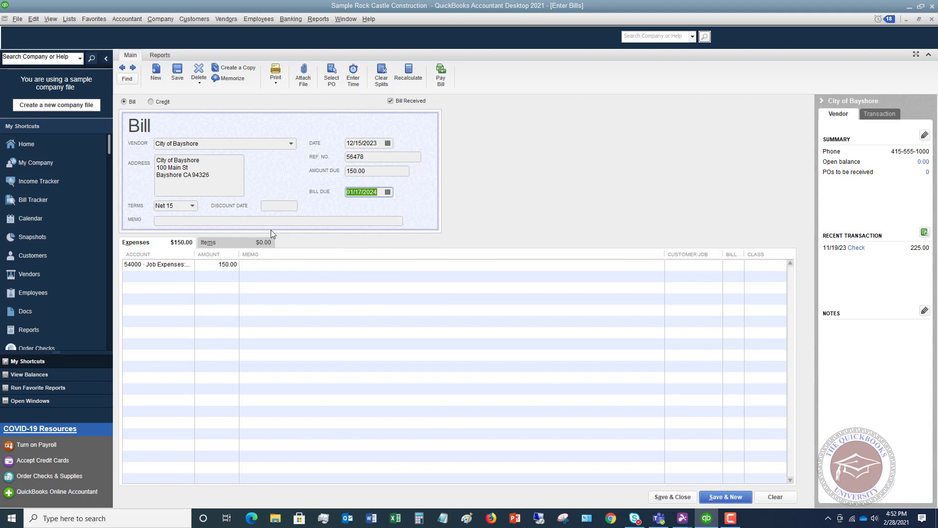
pyautogui.click(672, 497)
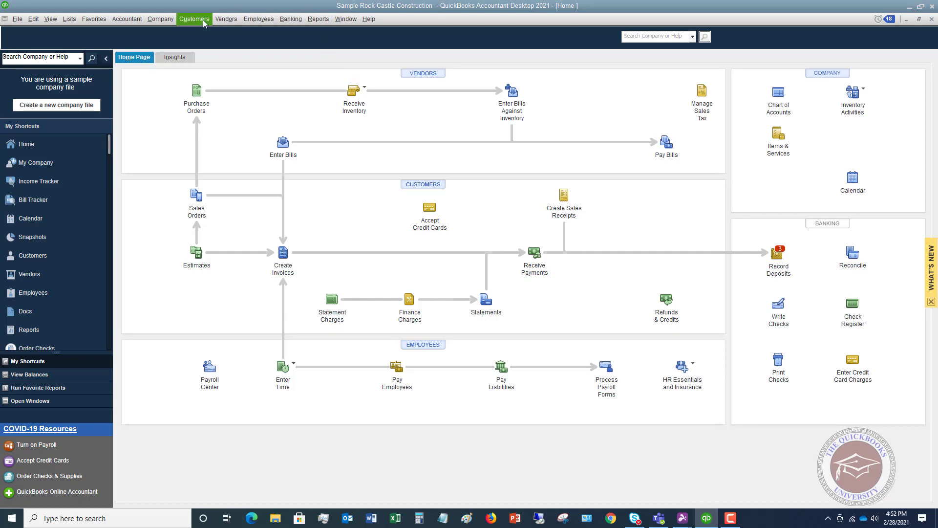
# Pay the City of Bayshore bill from 10100 Checking with a check marked for printing, and close the payment summary.
pyautogui.click(225, 19)
pyautogui.click(233, 71)
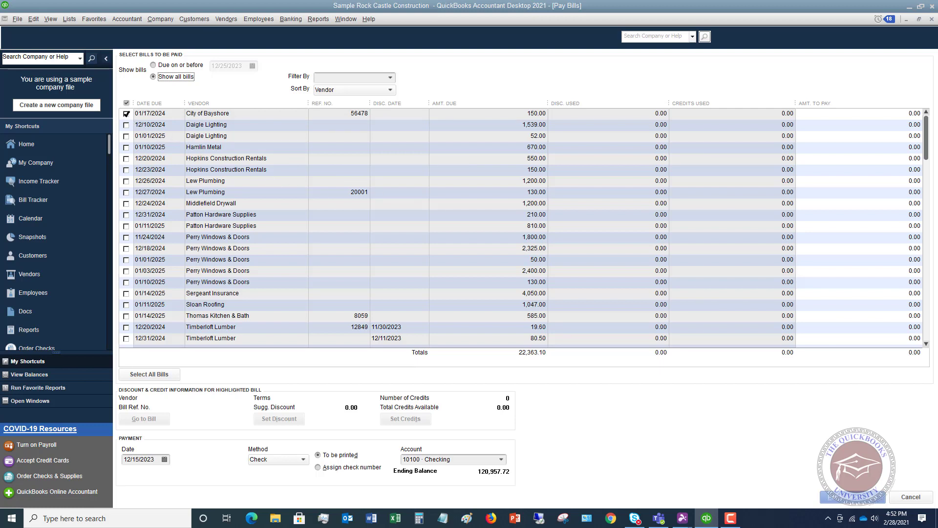
pyautogui.click(127, 114)
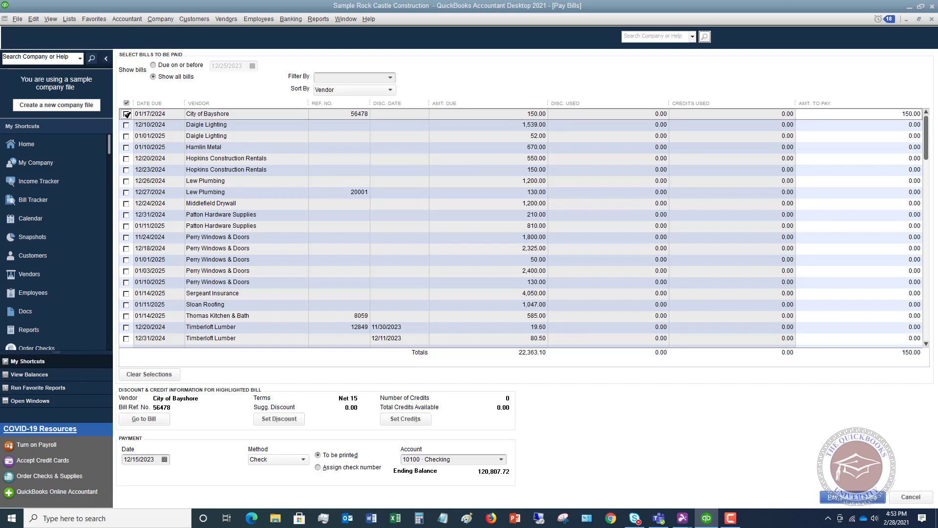
pyautogui.click(337, 469)
pyautogui.click(341, 456)
pyautogui.click(856, 499)
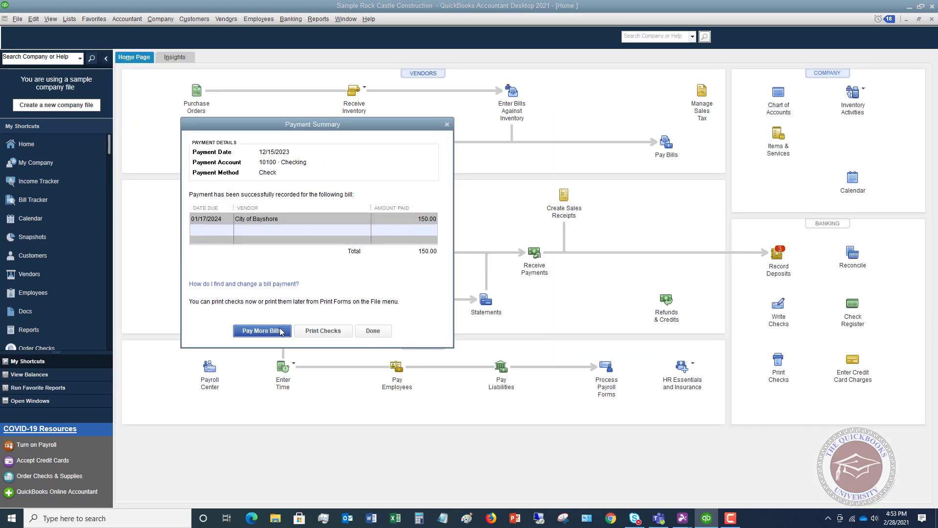
pyautogui.click(373, 332)
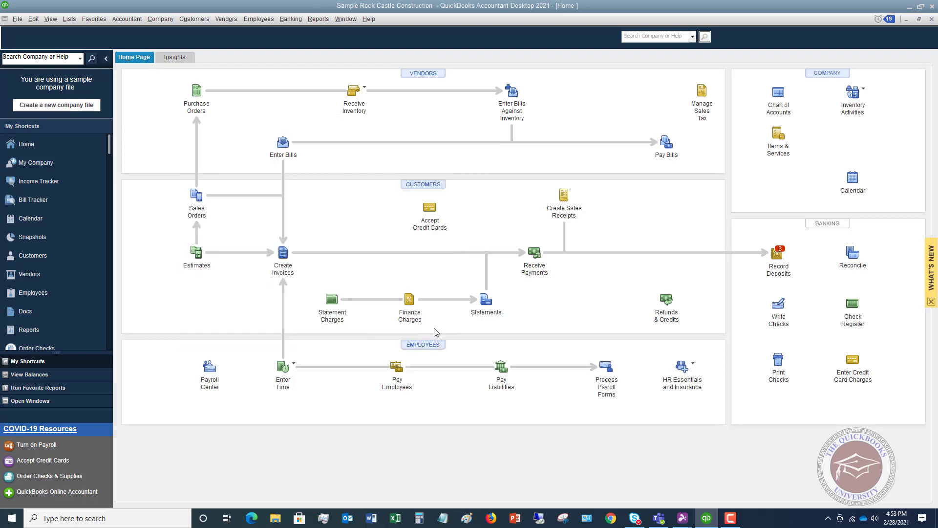
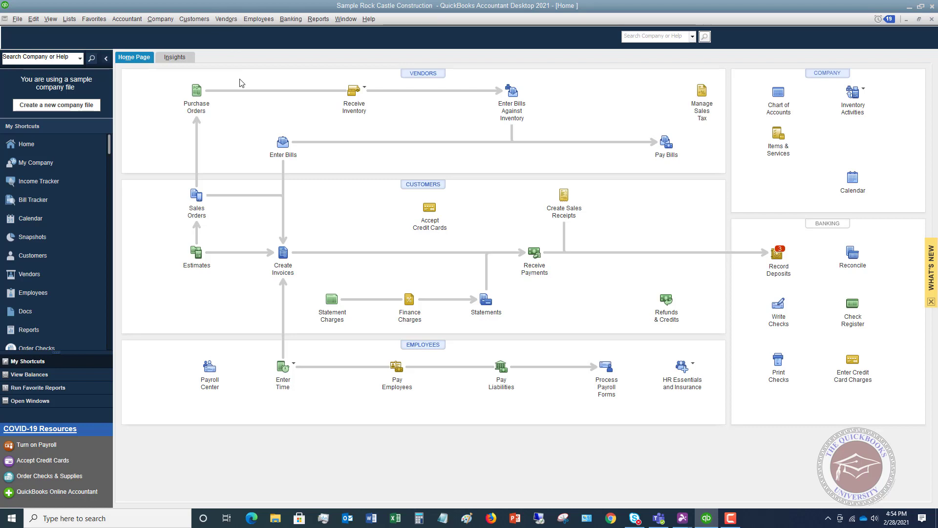
# Record a 99.63 credit card charge from Costco on the 20500 QuickBooks Credit Card, then save and close it.
pyautogui.click(292, 20)
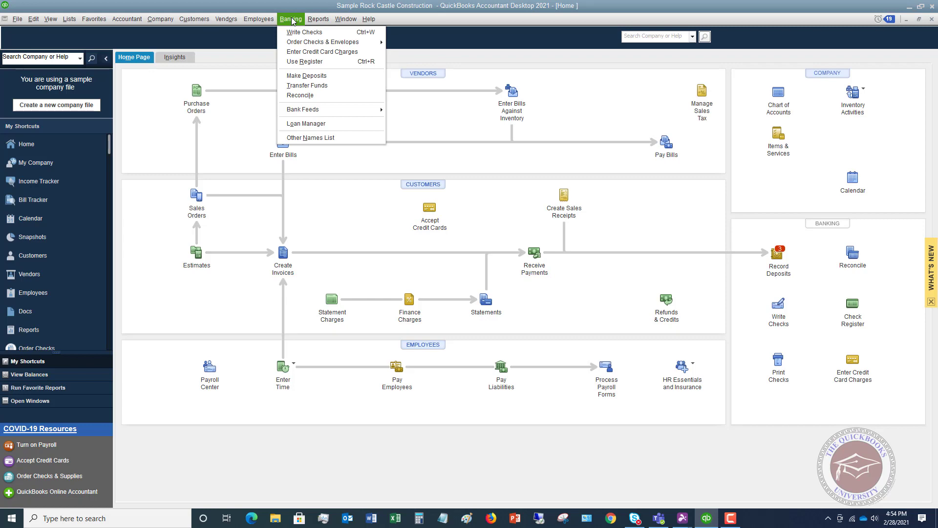
pyautogui.click(322, 51)
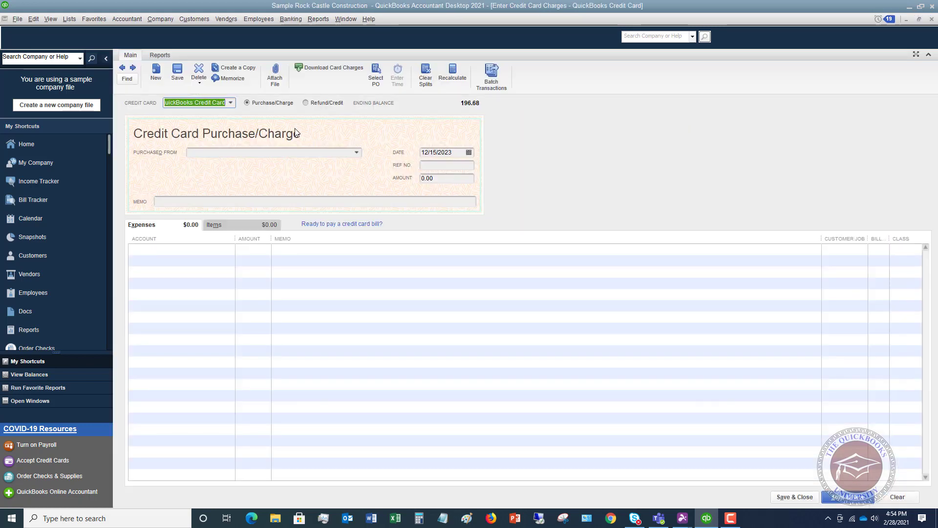
pyautogui.click(202, 153)
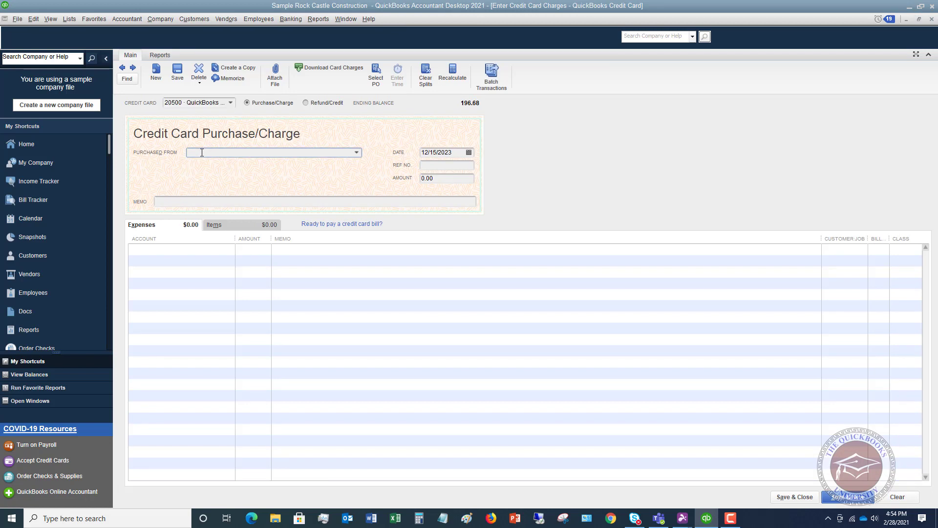
pyautogui.click(357, 152)
pyautogui.click(206, 300)
pyautogui.click(438, 178)
pyautogui.write('99.63')
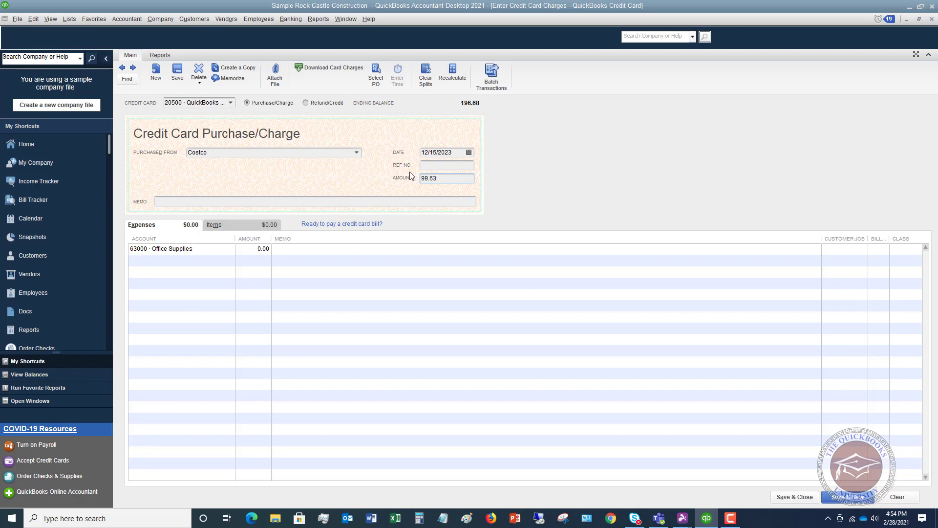
pyautogui.click(792, 497)
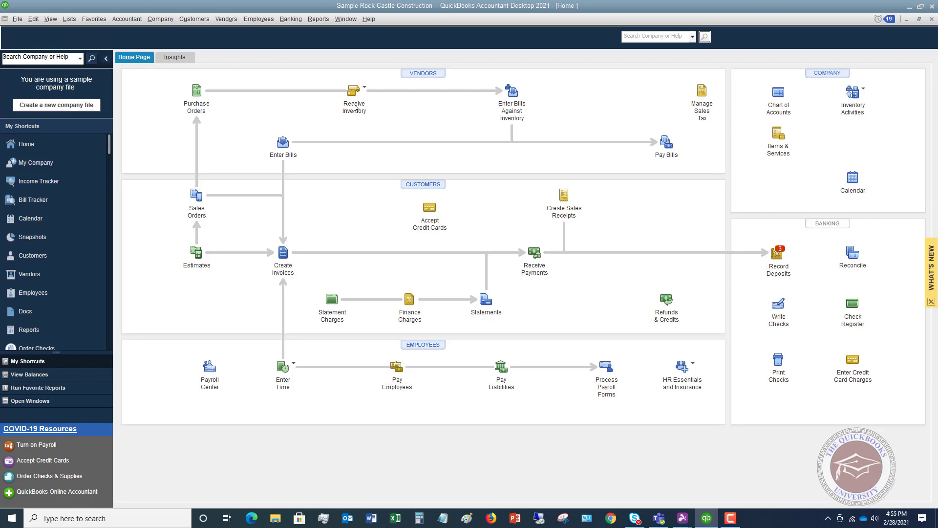
# Begin reconciling the 20500 QuickBooks Credit Card account with an ending balance of 150.00.
pyautogui.click(290, 19)
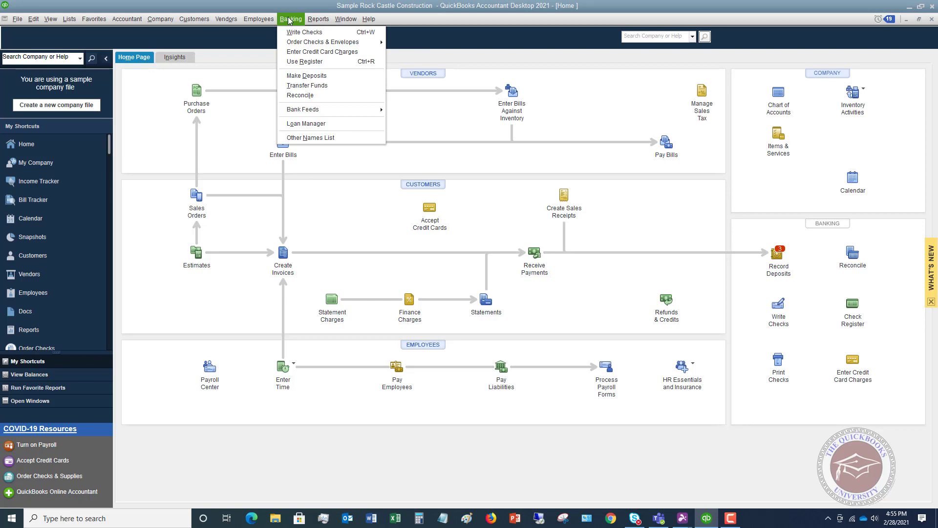
pyautogui.click(300, 96)
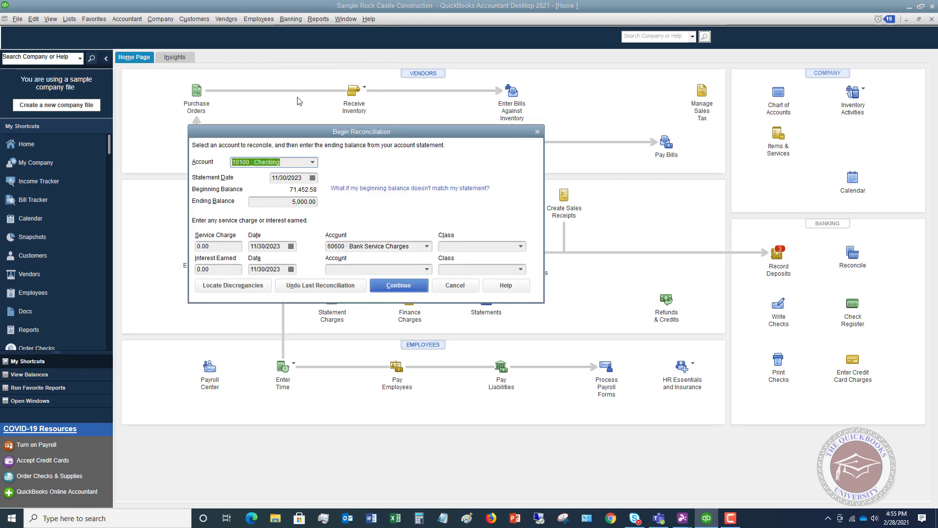
pyautogui.click(313, 162)
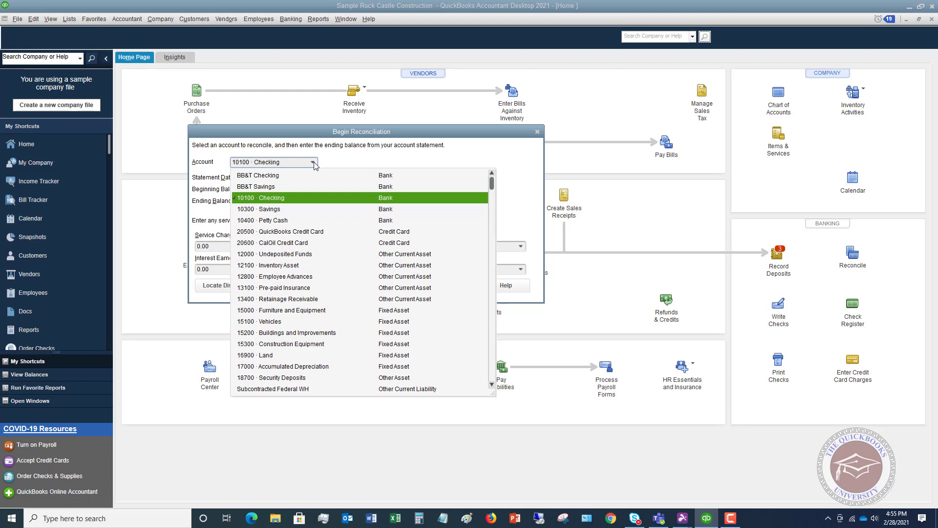
pyautogui.click(306, 232)
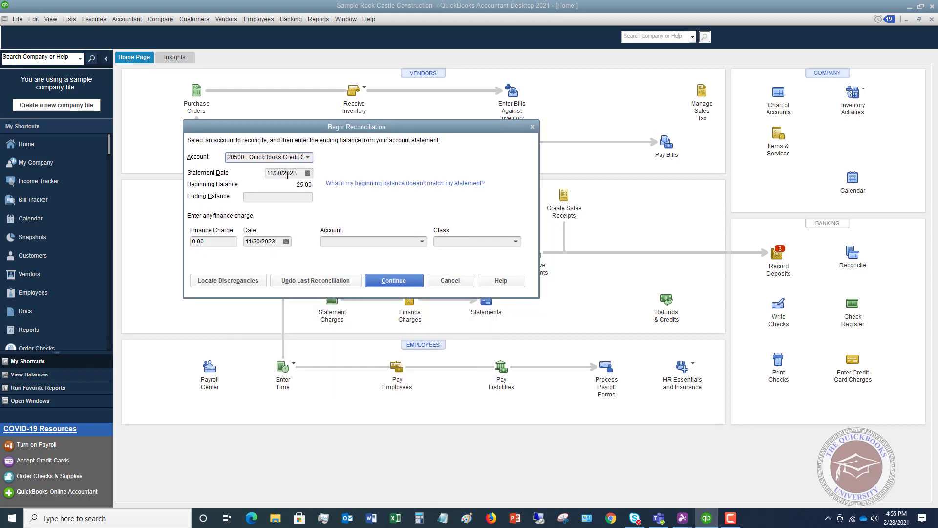
pyautogui.click(281, 197)
pyautogui.write('50.00')
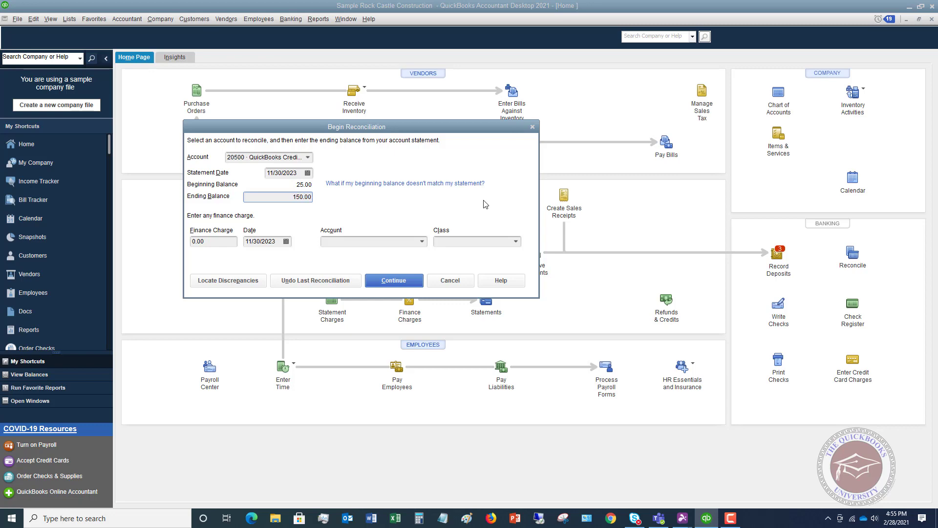
pyautogui.click(415, 278)
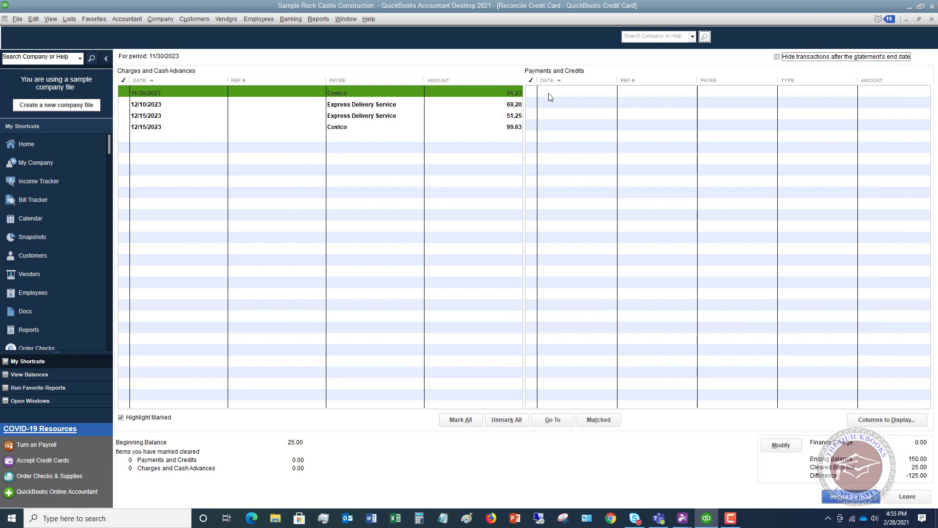
# Mark all charges as cleared except the two dated 12/15/2023, and complete the reconciliation with an adjustment entry.
pyautogui.click(459, 421)
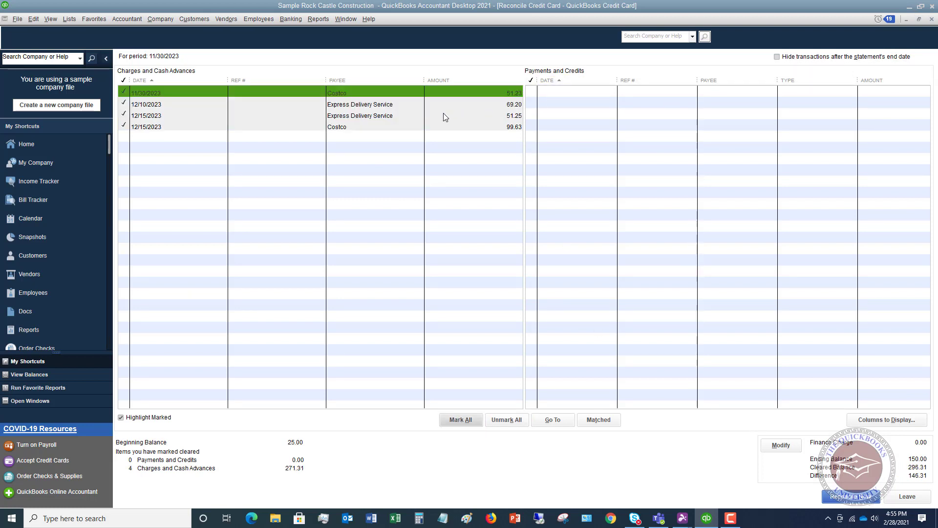
pyautogui.click(123, 127)
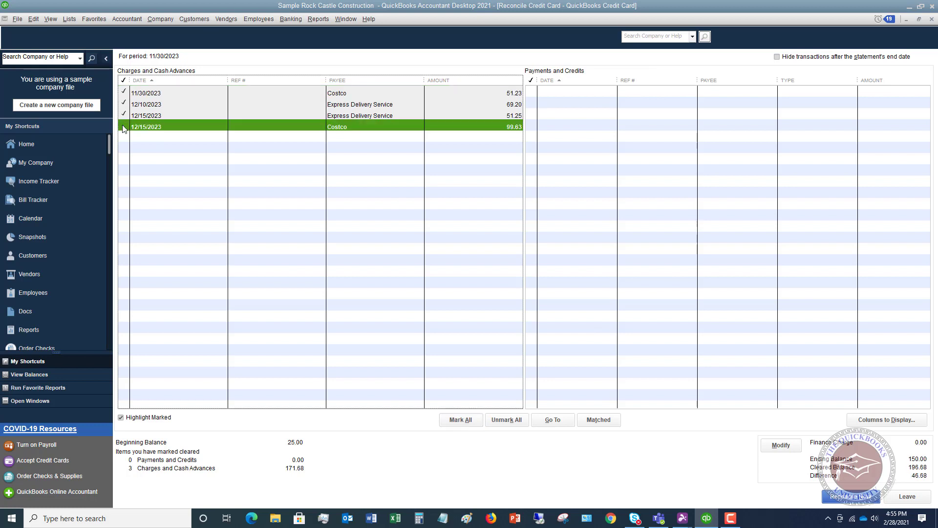
pyautogui.click(123, 115)
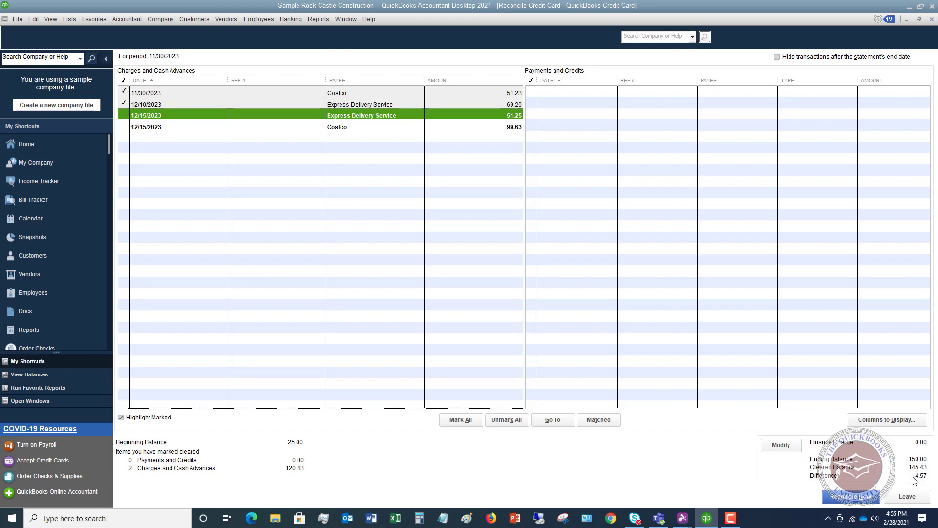
pyautogui.click(853, 497)
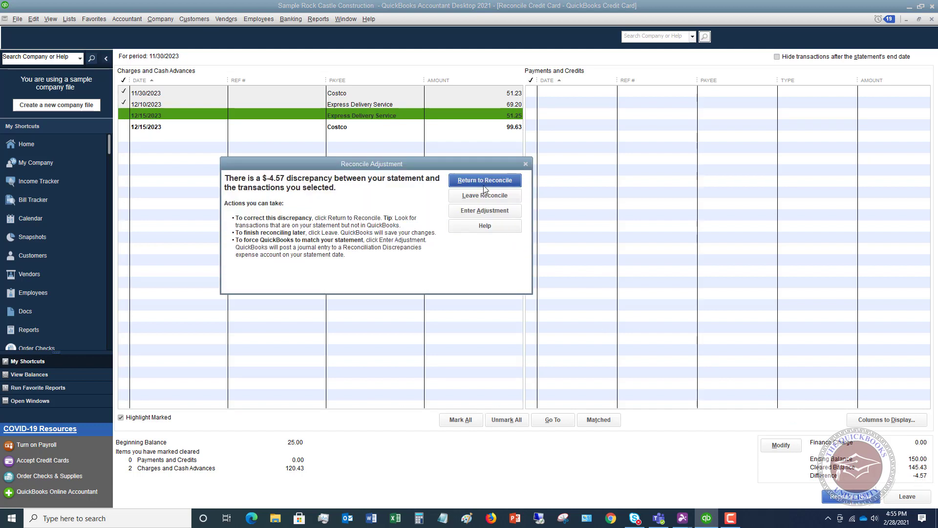
pyautogui.click(486, 211)
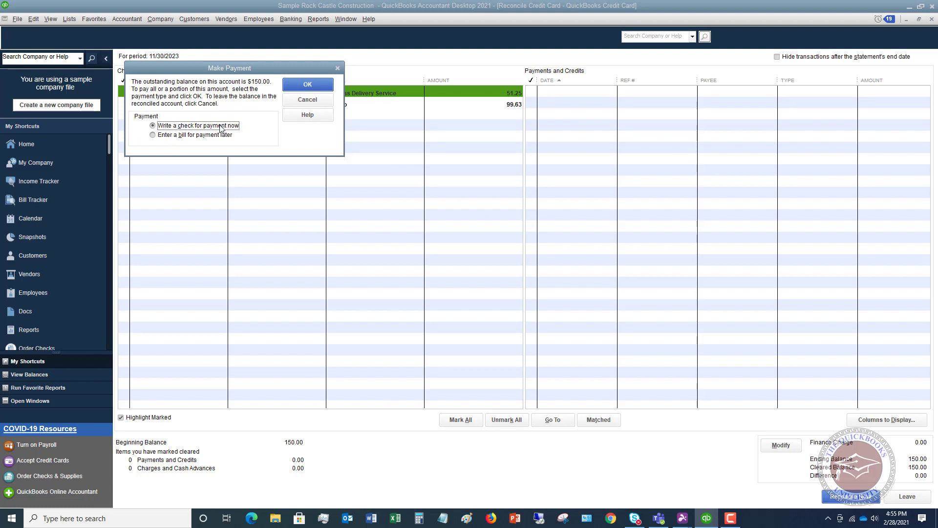
# Choose to enter a bill for paying the card balance later, and close the reconciliation report selection without displaying a report.
pyautogui.click(155, 134)
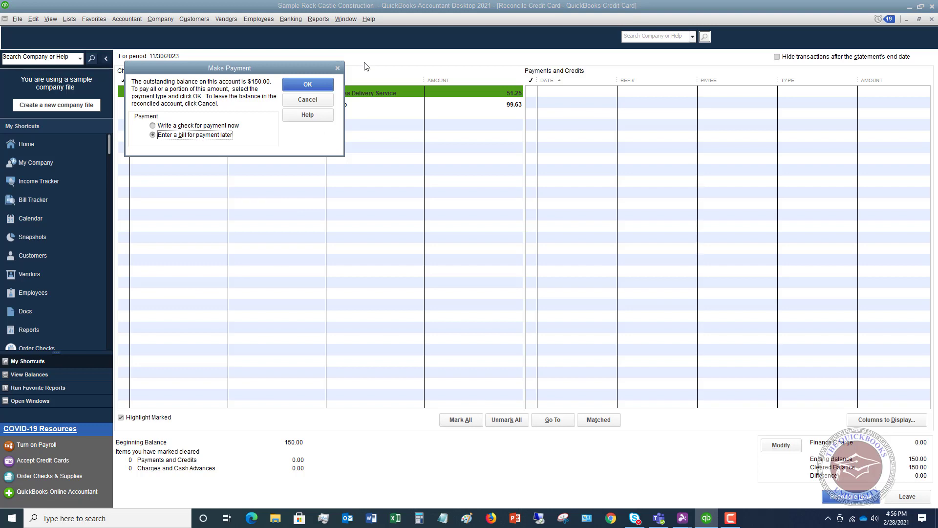
pyautogui.click(309, 86)
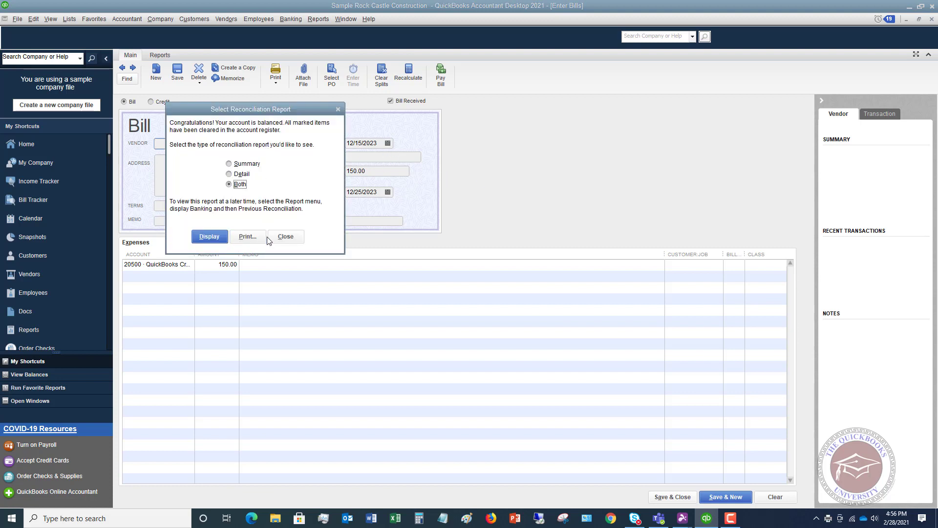
pyautogui.click(286, 236)
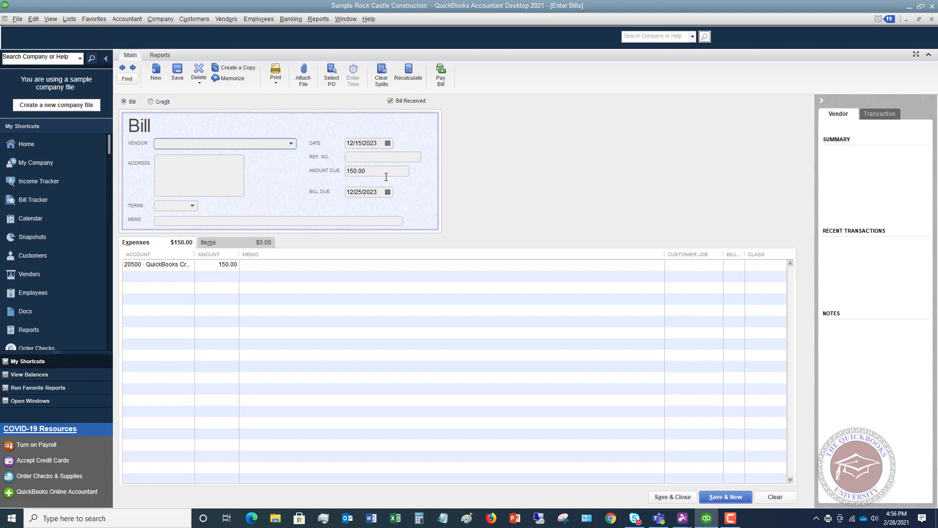
# Set the amount due on the credit card payment bill to 25.00.
pyautogui.click(369, 171)
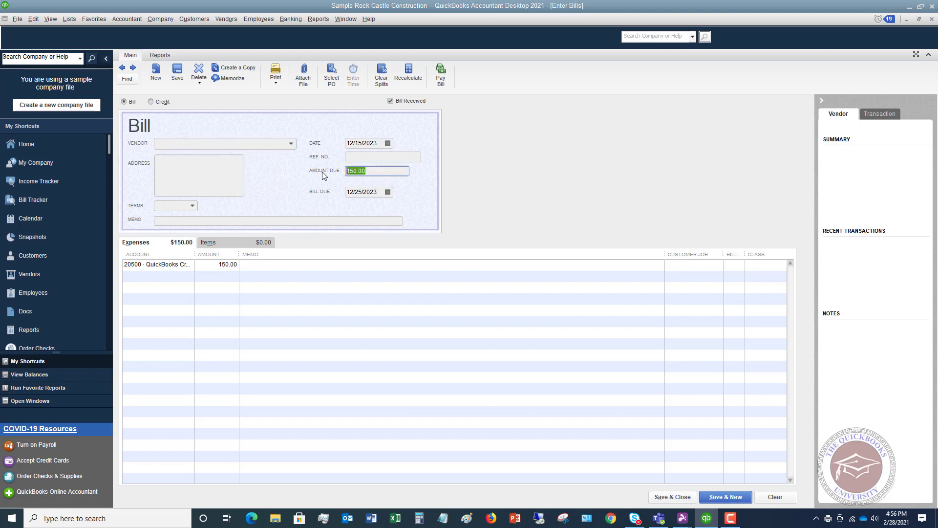
pyautogui.write('25')
pyautogui.press('Tab')
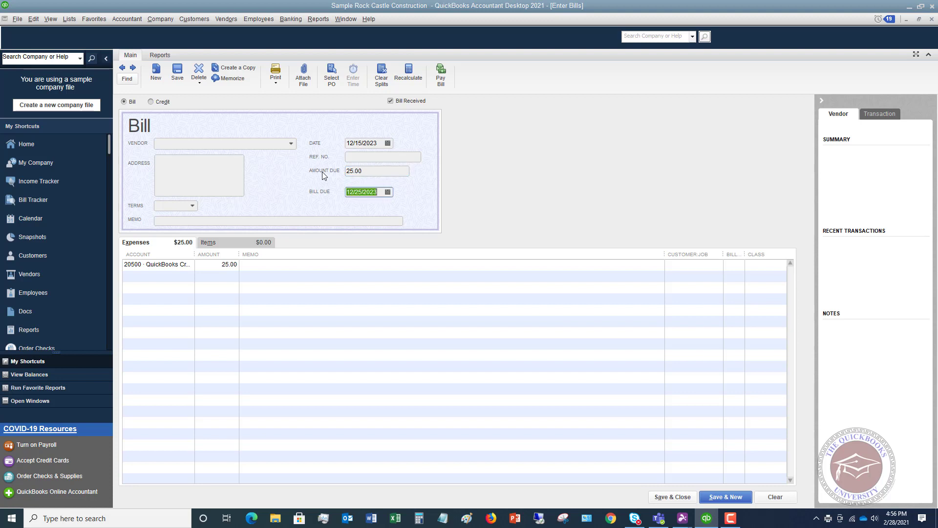